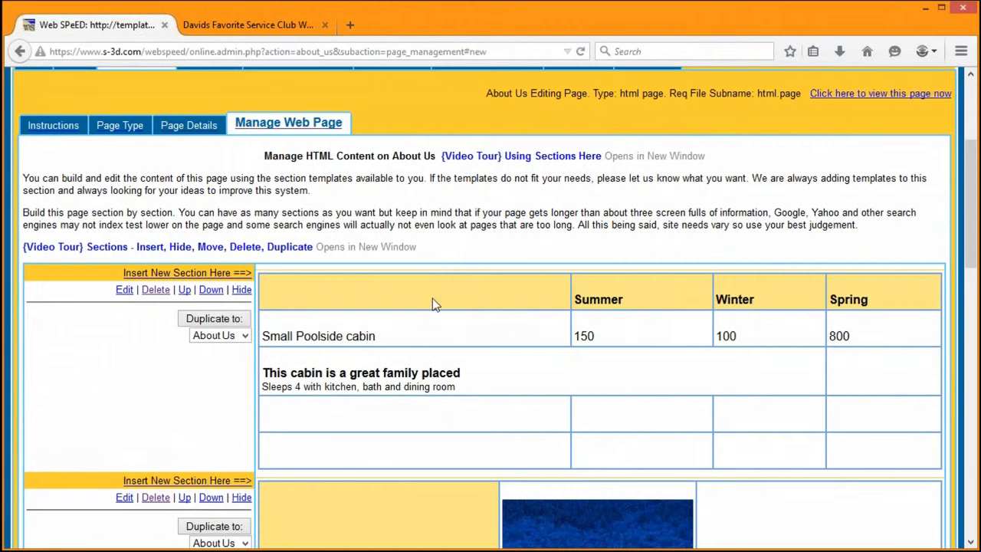
- Examine the spacing between the sections of the live About Us page, from the cabin price table to the section header text
click(268, 29)
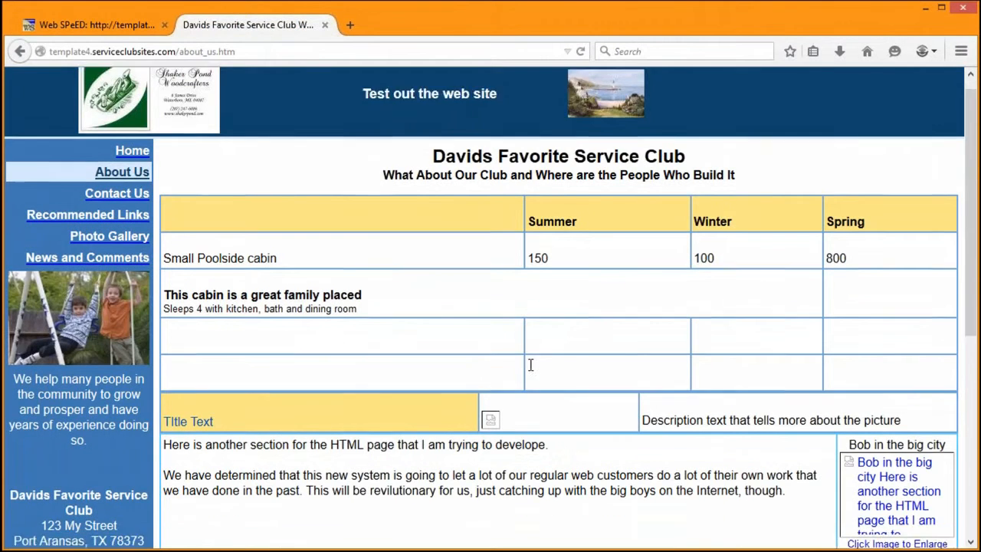
scroll(529, 368, down, 2)
scroll(534, 374, down, 2)
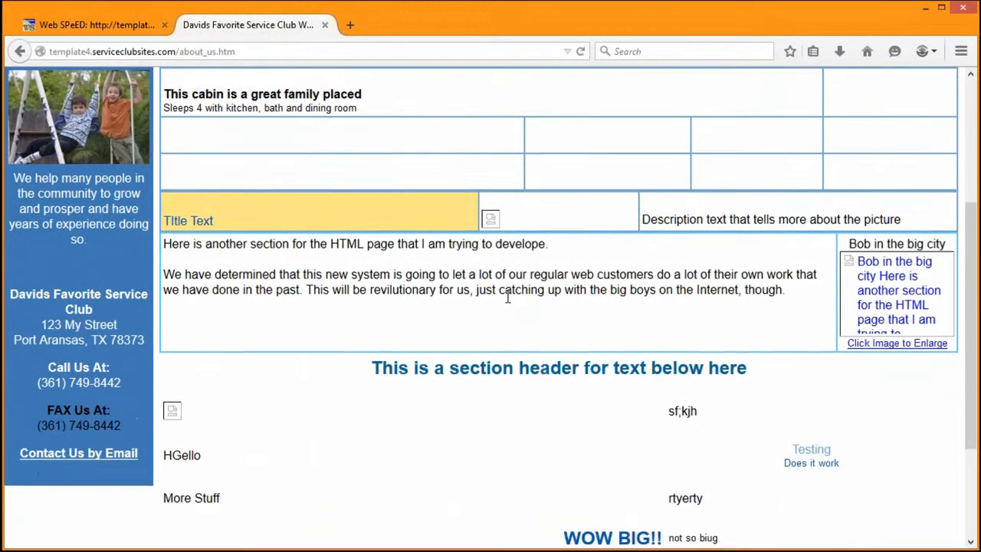
scroll(507, 322, up, 1)
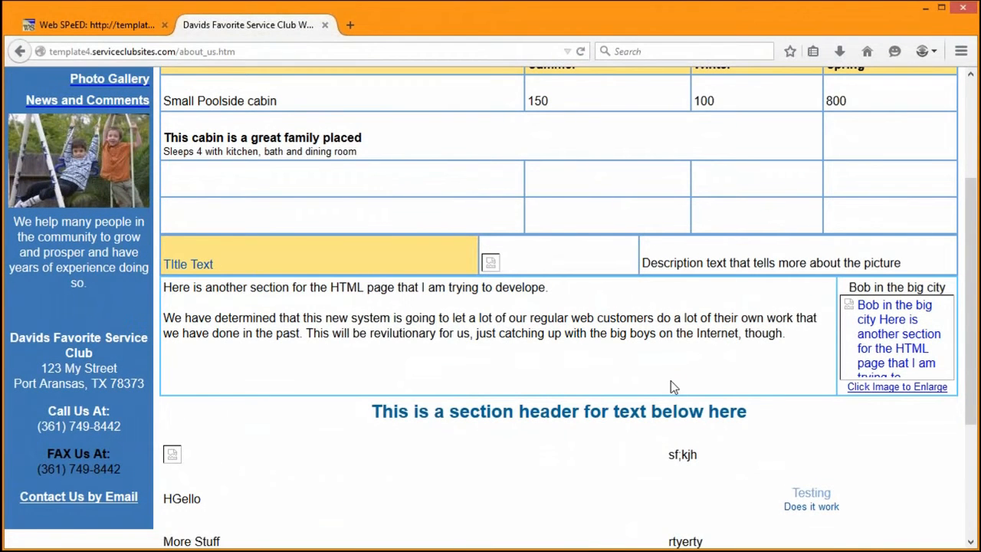
scroll(670, 380, down, 1)
scroll(556, 340, down, 4)
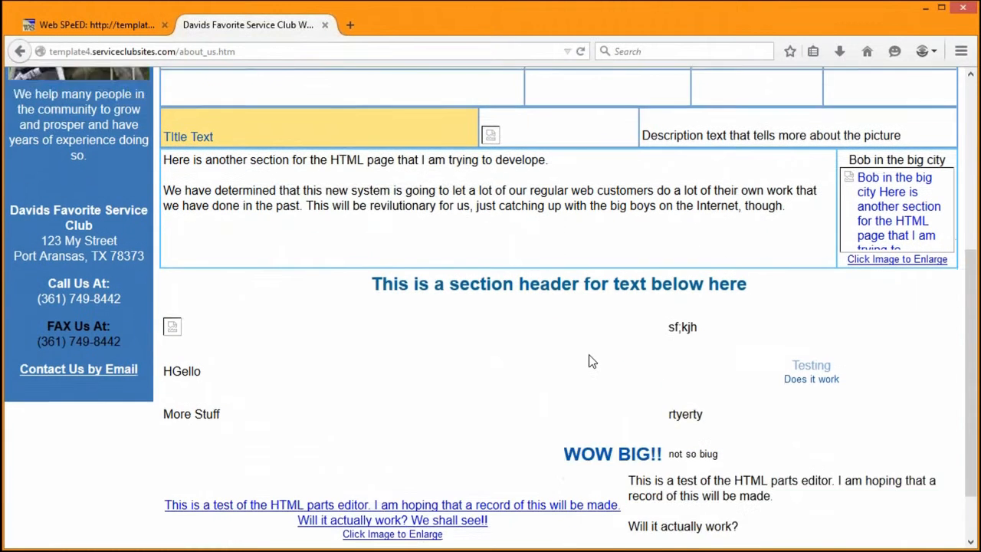
scroll(576, 335, up, 4)
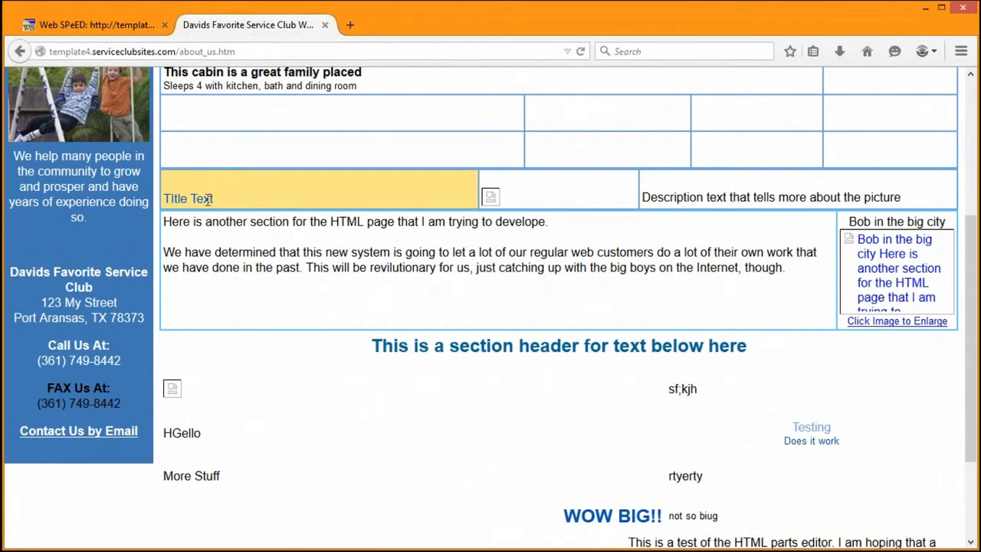
scroll(247, 158, up, 1)
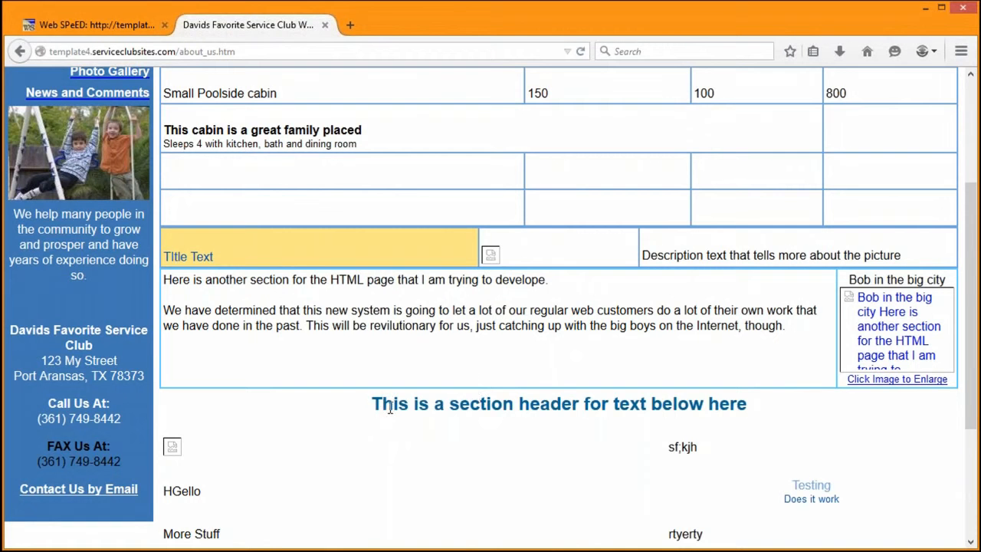
drag(372, 403, 751, 414)
click(709, 404)
scroll(622, 306, down, 2)
scroll(626, 325, down, 1)
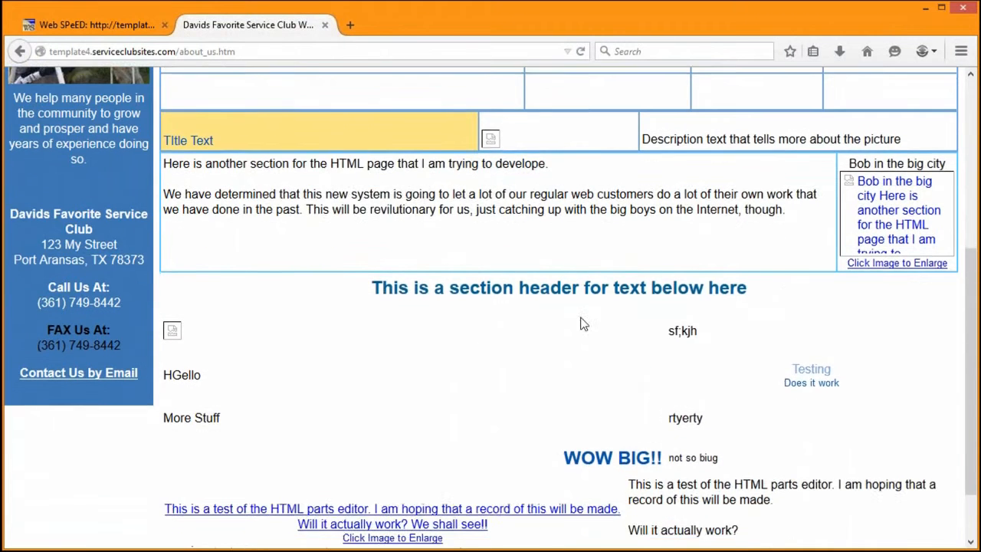
scroll(581, 317, up, 2)
- Find the link for viewing the page in the About Us editor and compare the editor with the live page
click(112, 33)
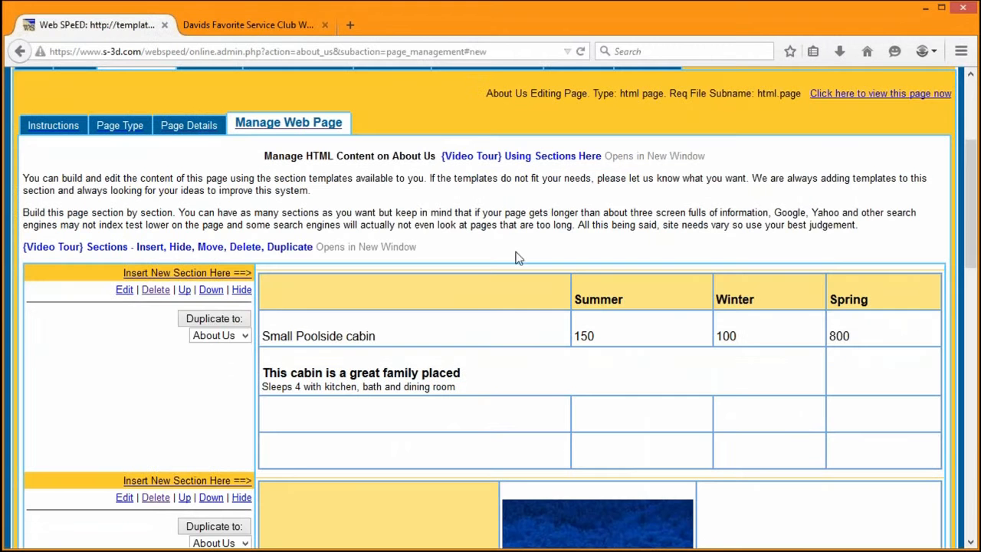
scroll(414, 233, up, 1)
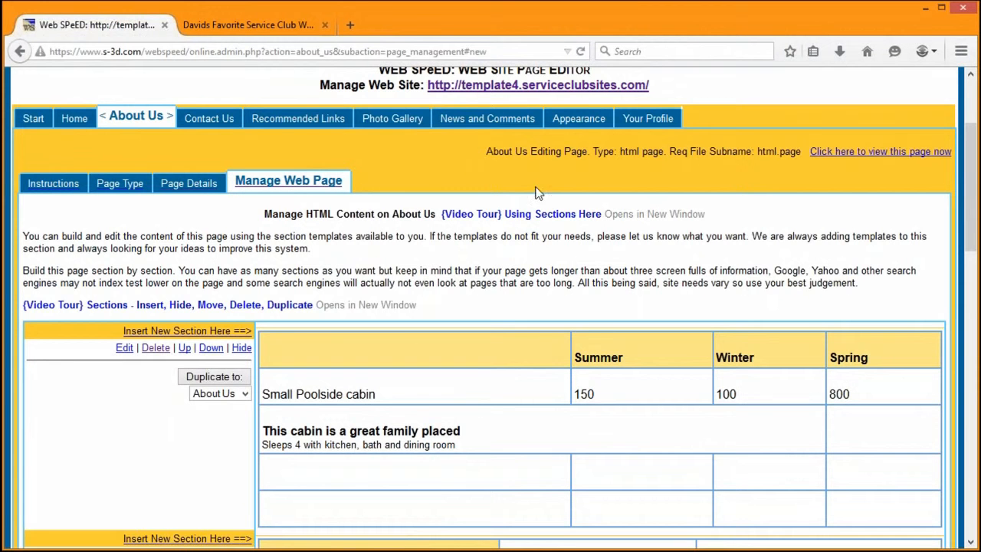
scroll(776, 308, up, 2)
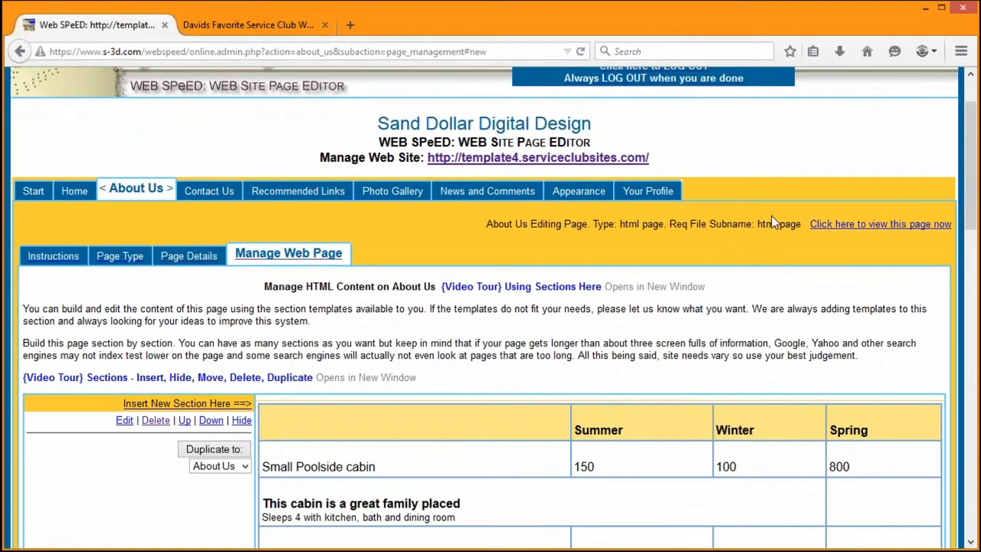
double_click(766, 223)
click(779, 229)
click(864, 225)
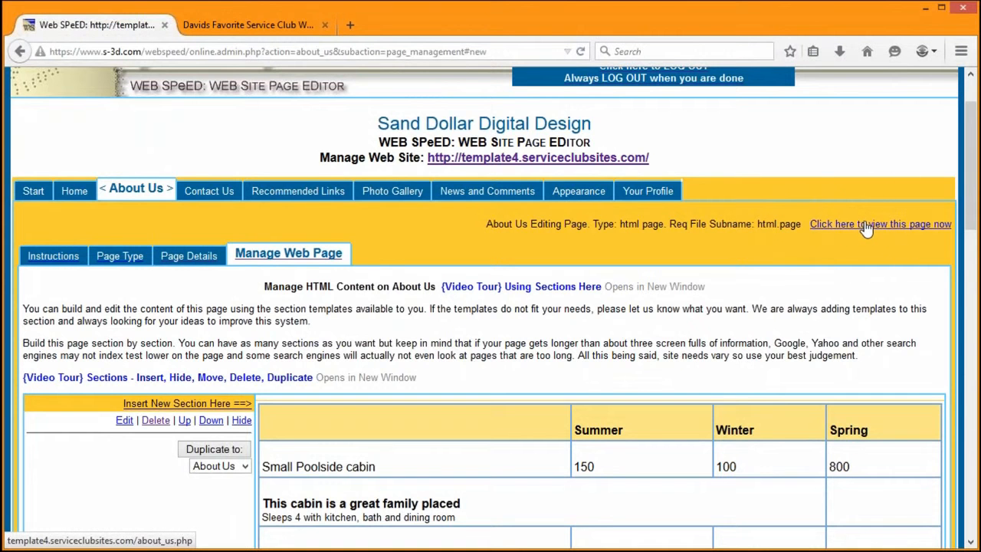
click(252, 15)
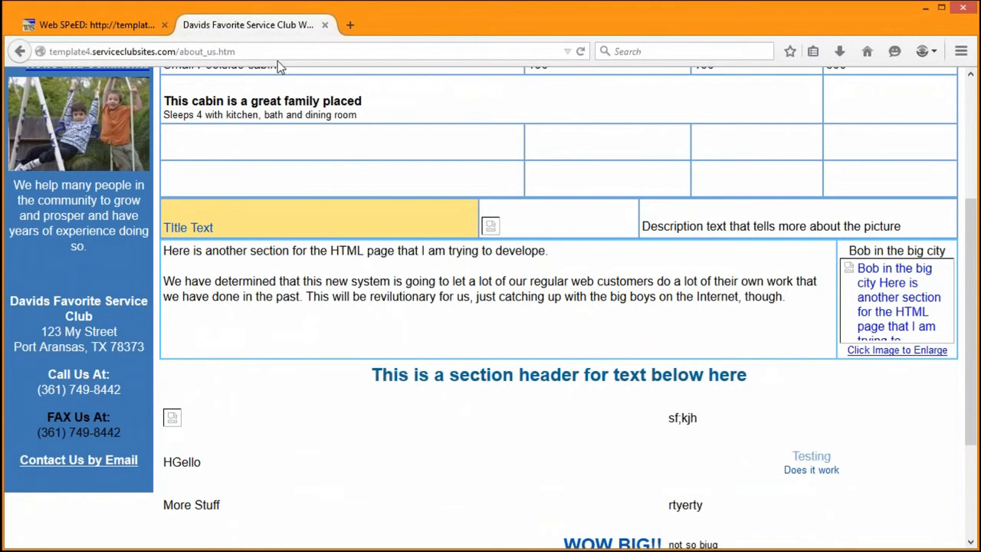
click(127, 28)
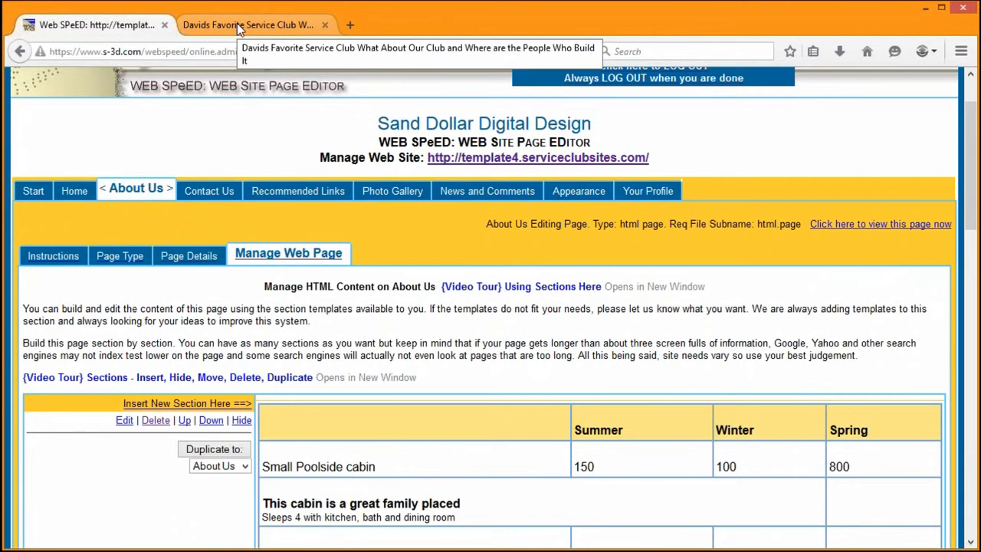
click(237, 23)
click(123, 30)
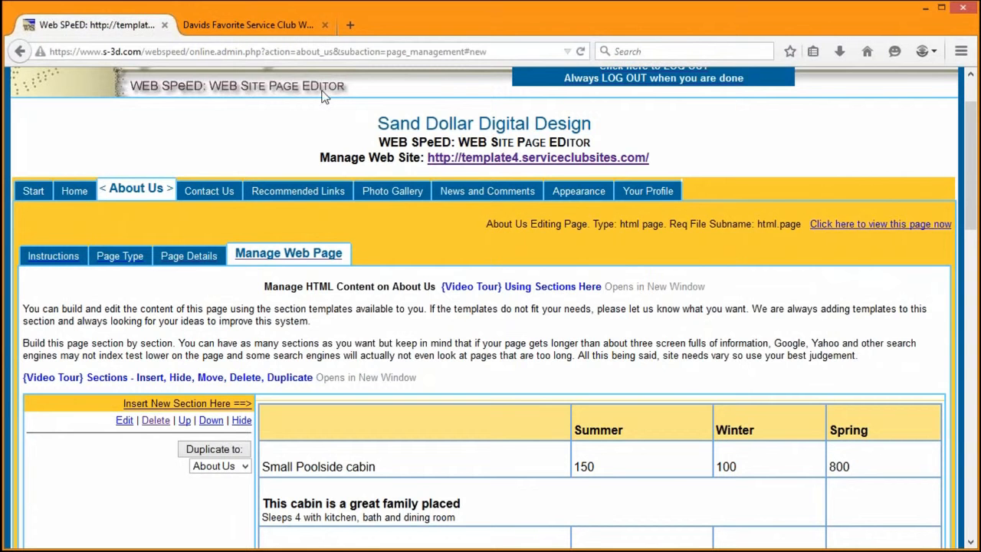
- Insert and save a Forced Line Break section between the Title Text picture row and the "Here is another section" text
scroll(540, 306, down, 1)
scroll(537, 322, down, 4)
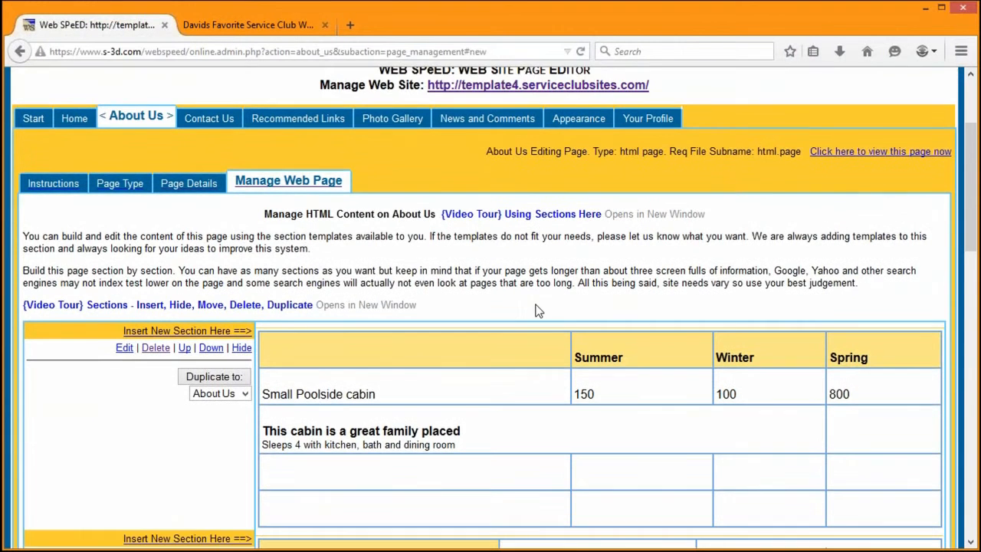
scroll(534, 330, down, 6)
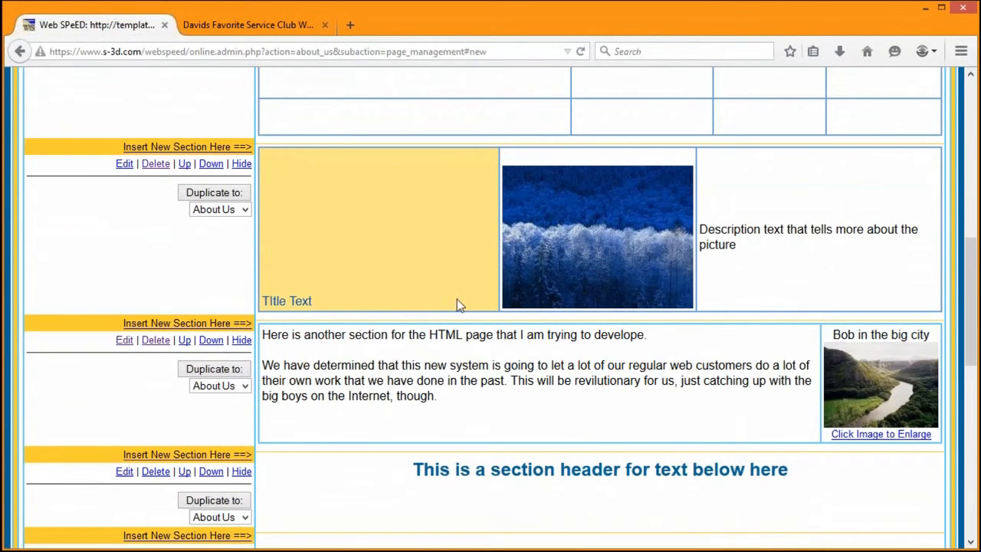
click(203, 325)
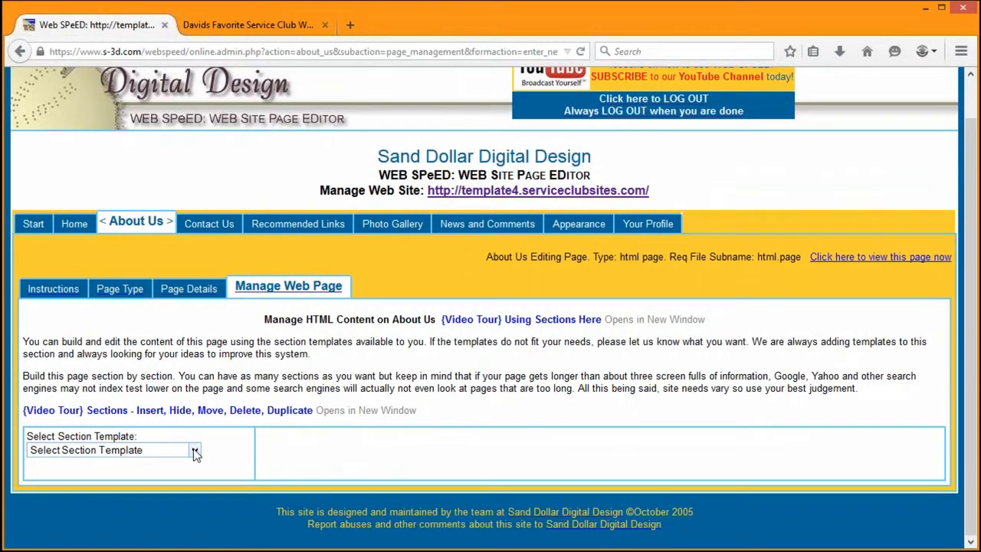
click(194, 452)
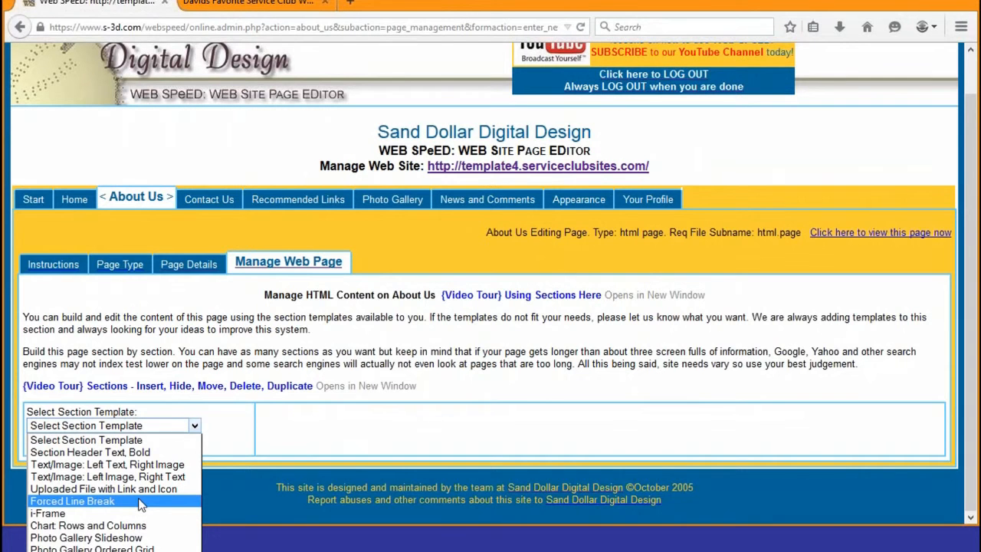
click(139, 501)
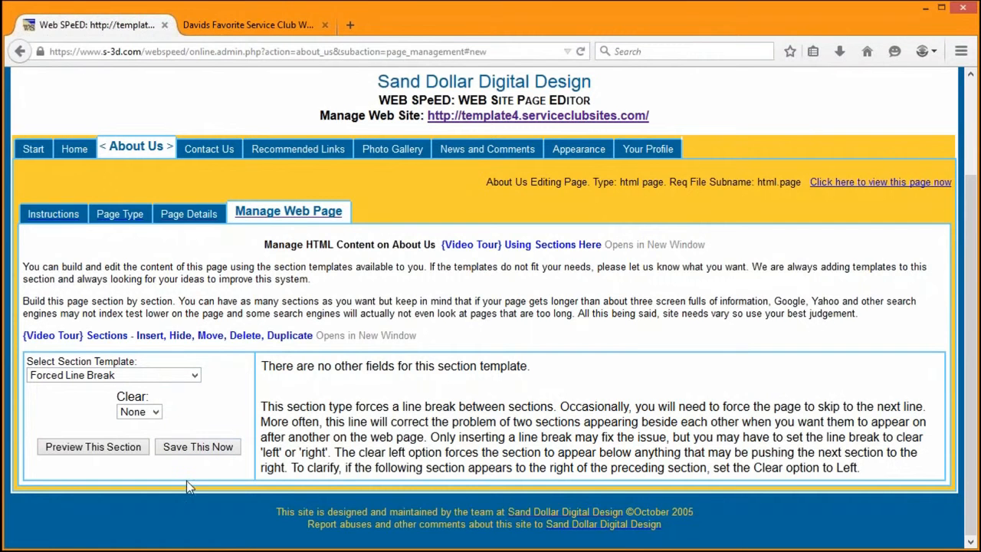
click(205, 448)
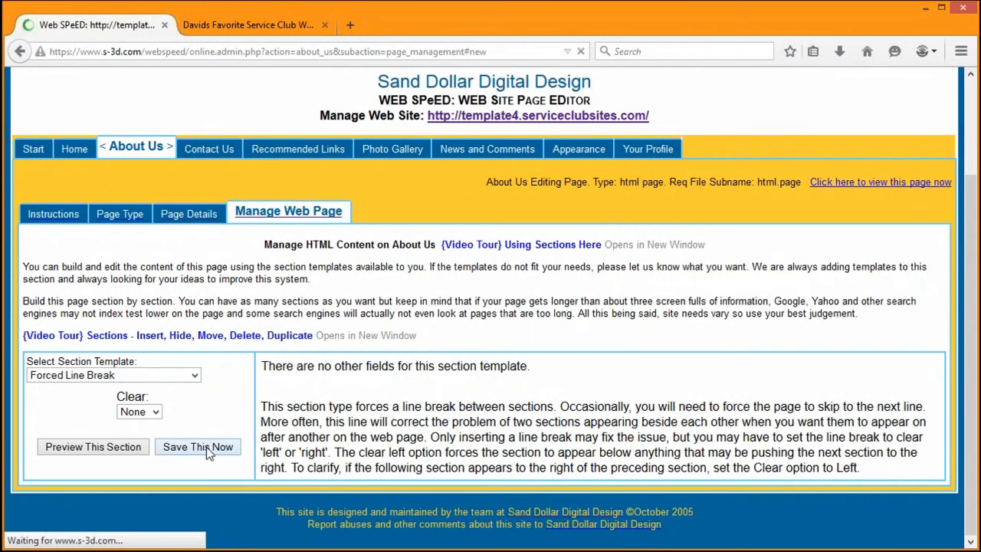
- Read the explanatory note of the new Forced Line Break section in the section list
scroll(495, 434, down, 2)
scroll(493, 435, down, 7)
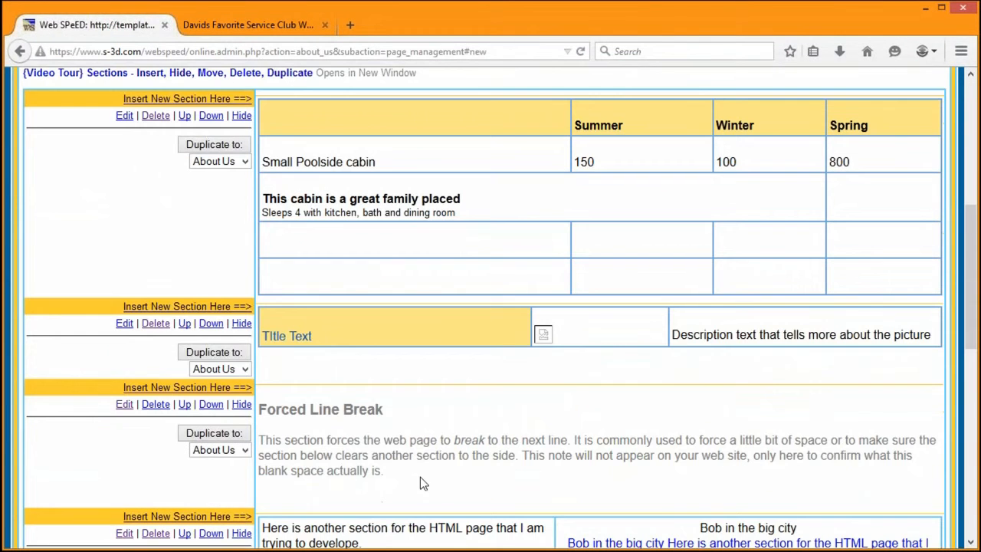
drag(397, 471, 263, 408)
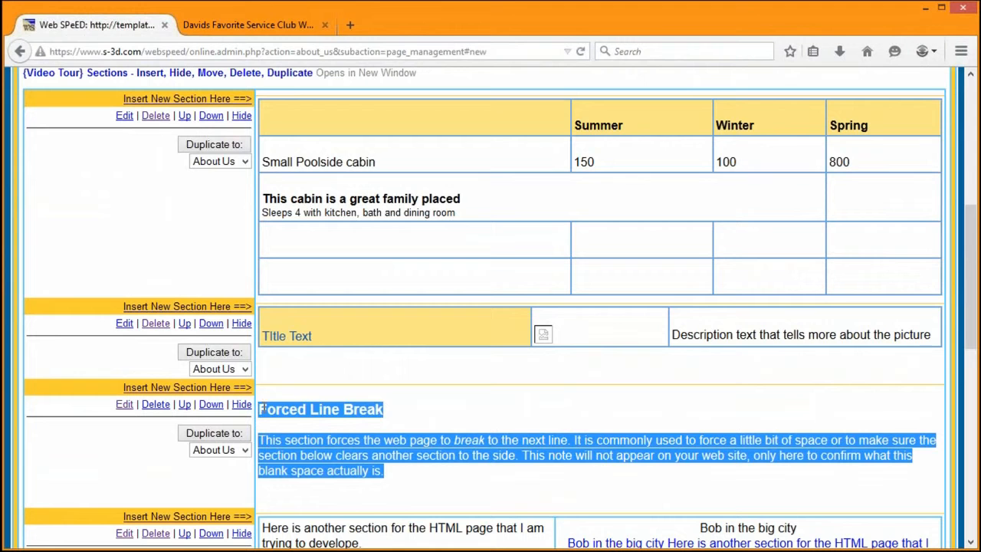
click(310, 438)
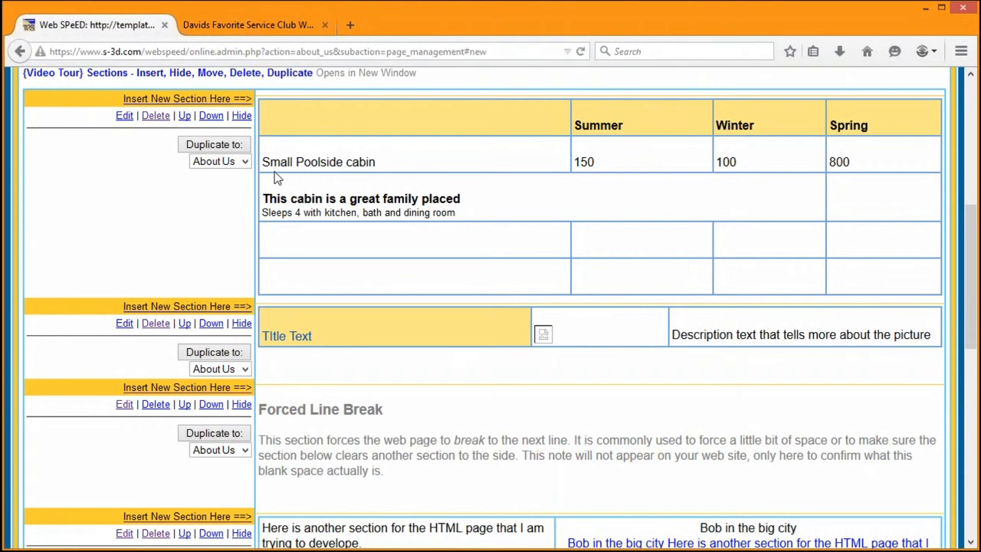
- Reload the live About Us page to check the spacing between the Title Text row and the text section below it
click(261, 28)
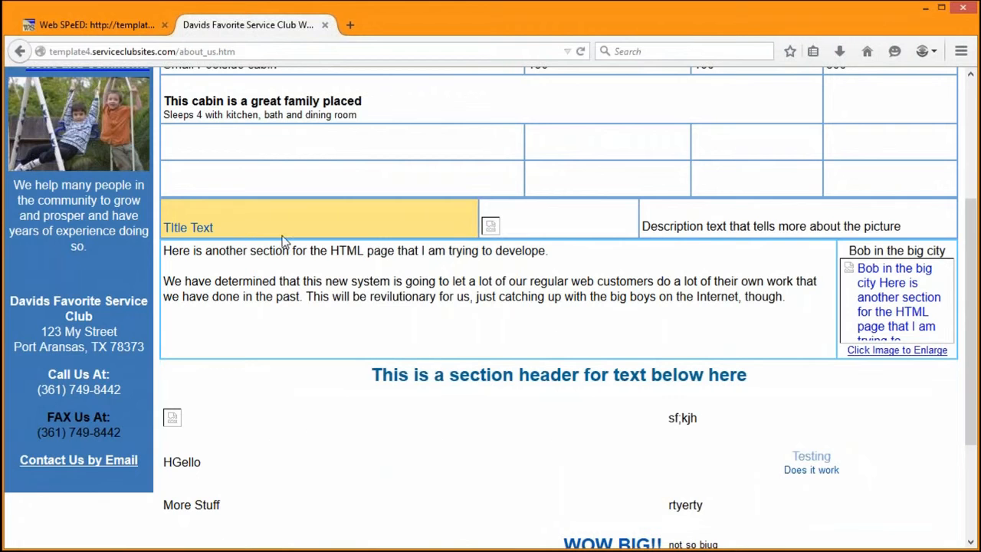
click(318, 266)
click(229, 238)
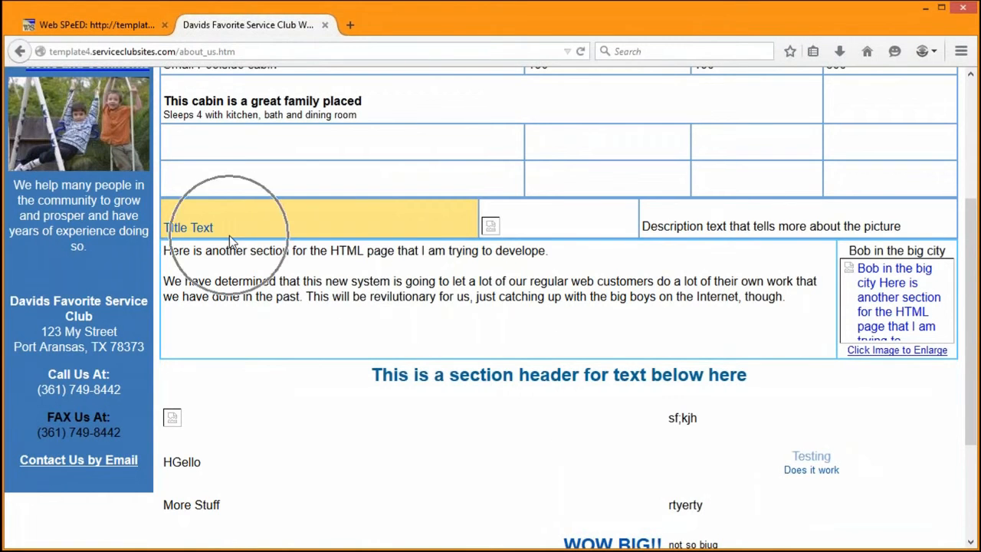
click(140, 35)
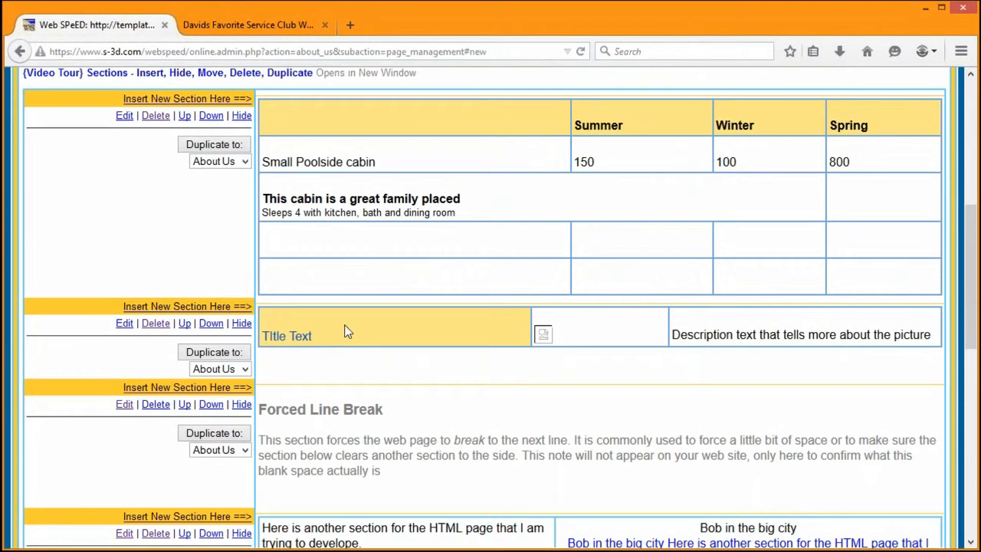
click(267, 31)
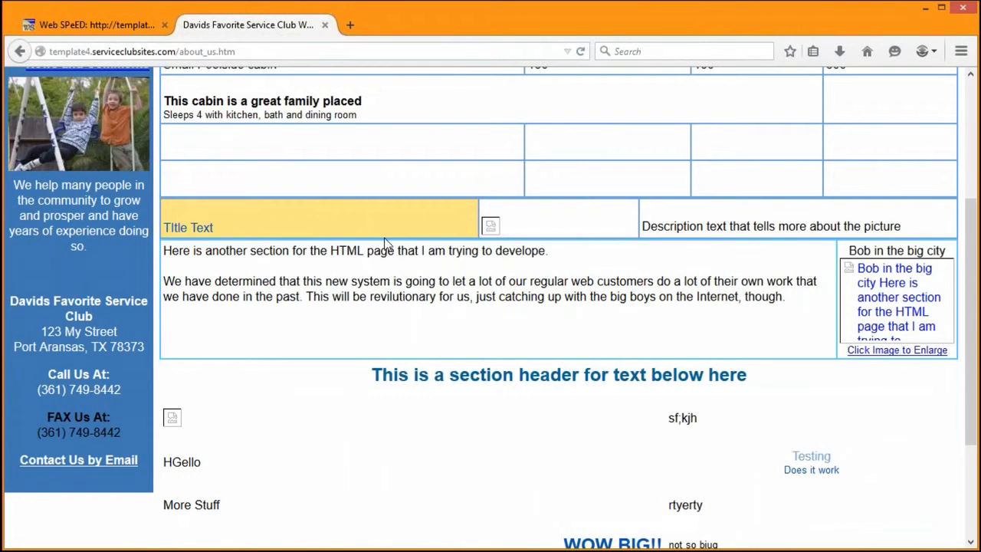
click(580, 51)
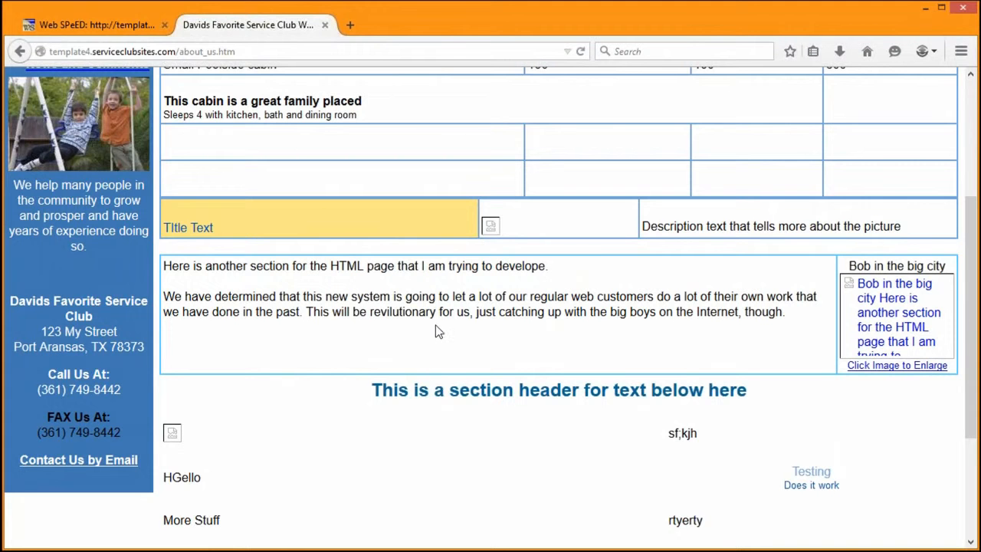
- Insert and save a second Forced Line Break section directly below the first one, above the "Here is another section" text
click(109, 31)
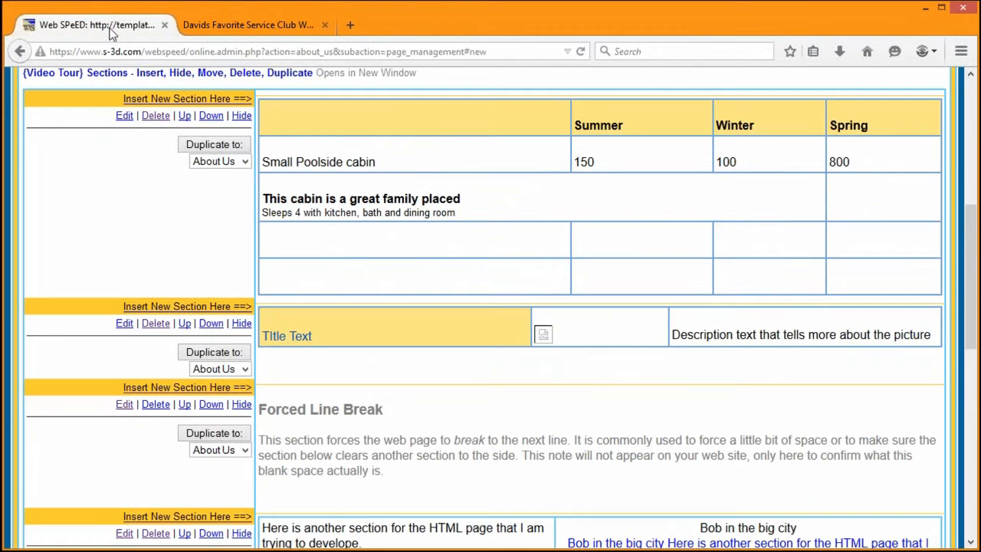
scroll(341, 429, down, 2)
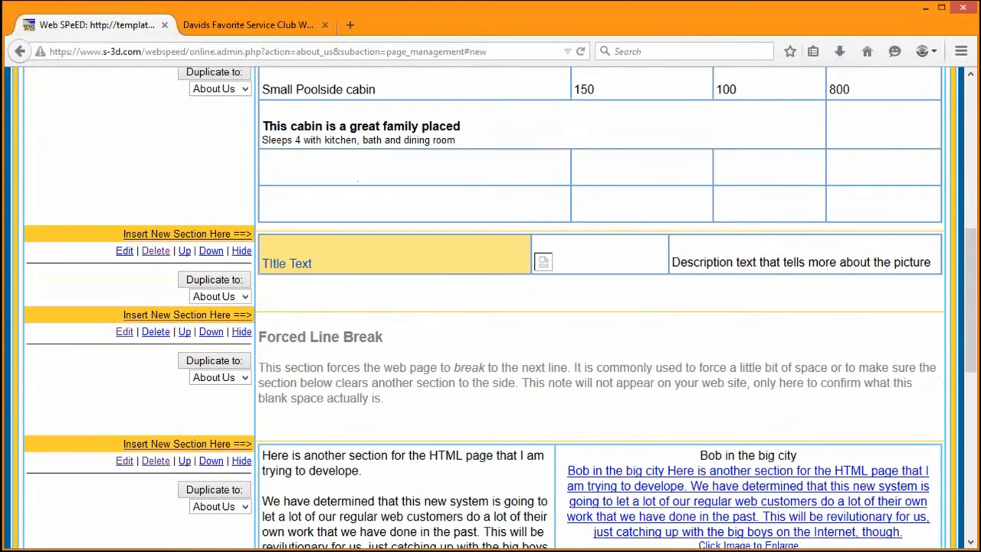
click(180, 446)
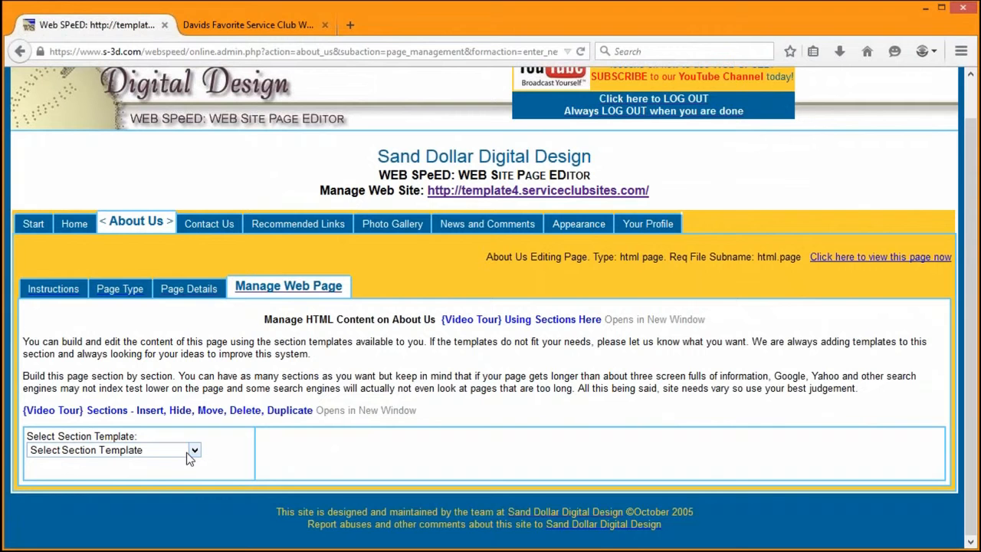
click(186, 452)
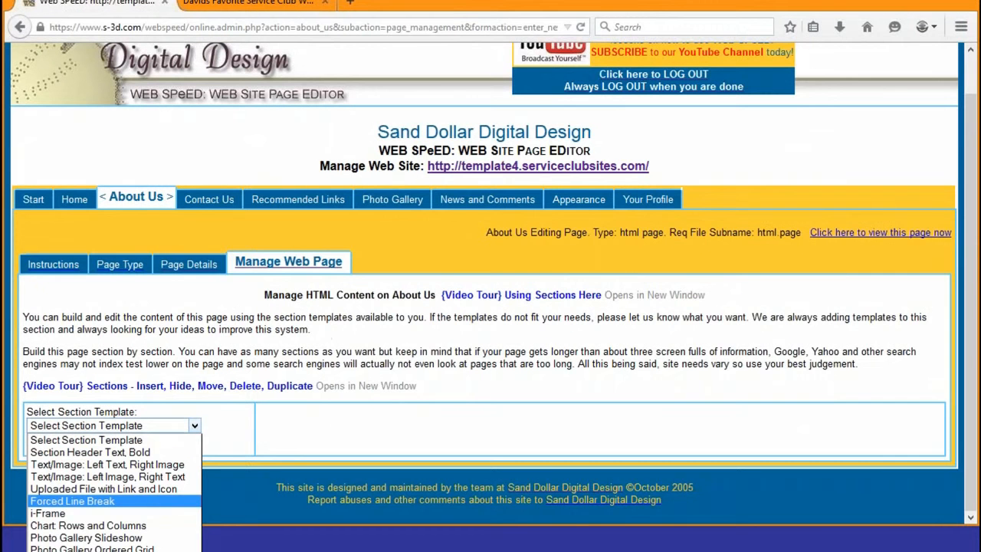
click(72, 500)
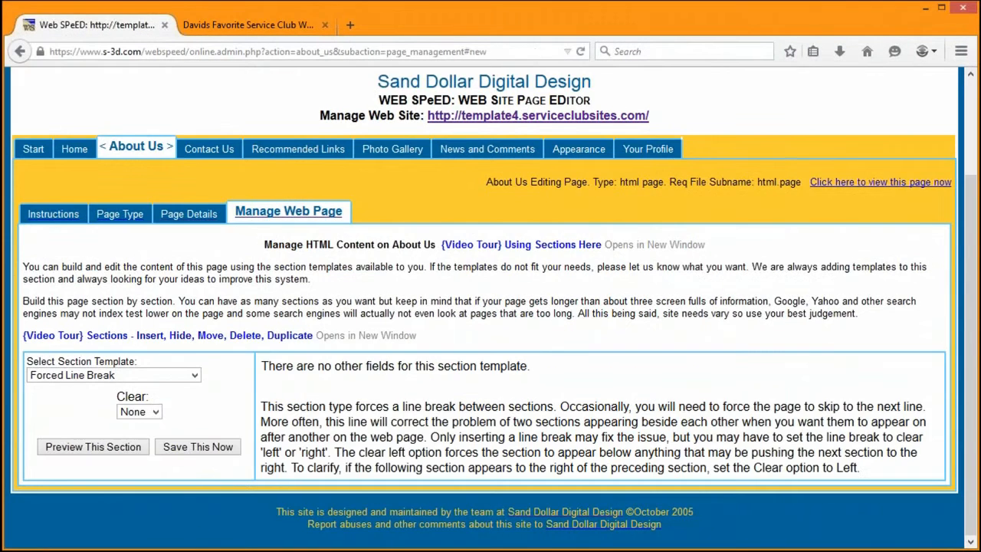
click(200, 447)
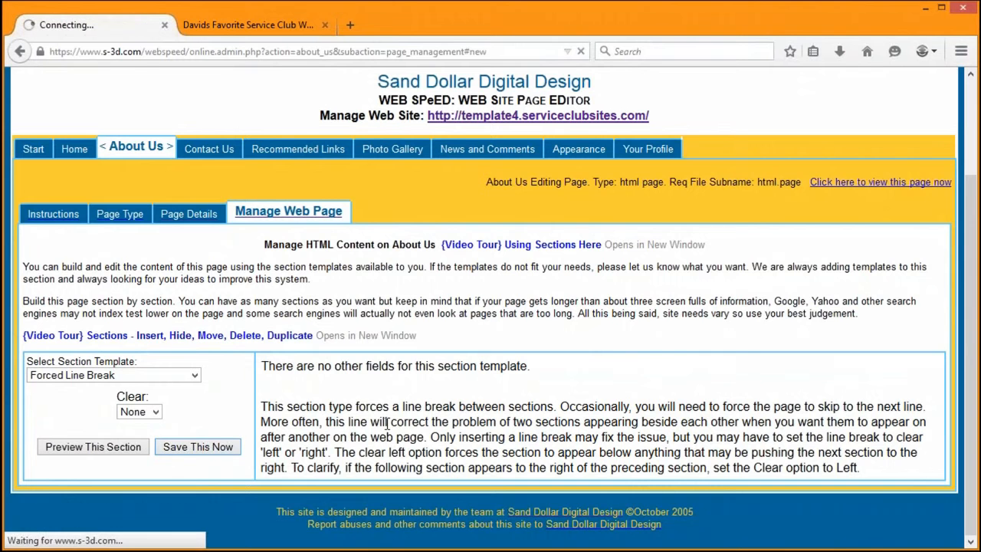
scroll(498, 372, down, 5)
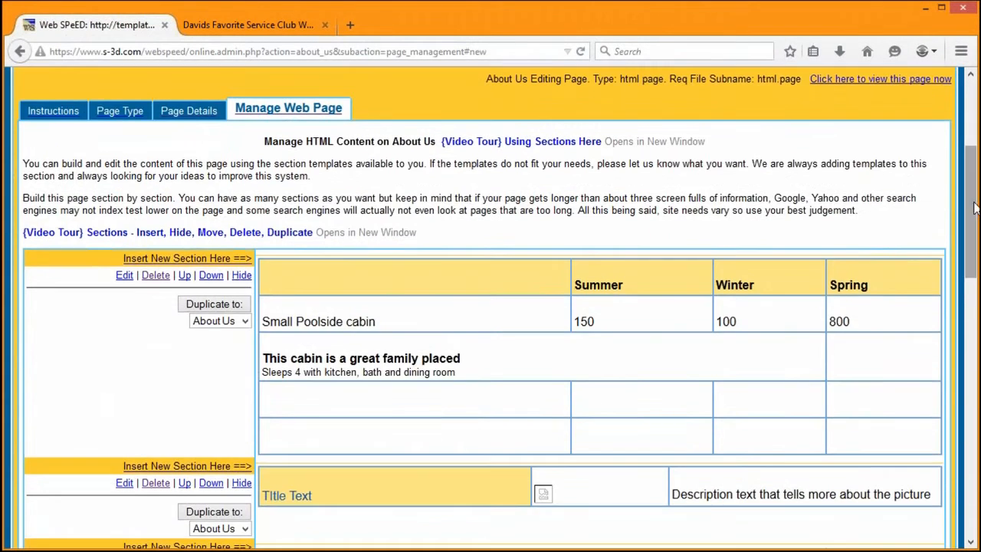
- Locate the two consecutive Forced Line Break sections in the About Us section list
scroll(872, 258, down, 5)
drag(386, 216, 258, 216)
drag(386, 346, 258, 345)
- Reload the live About Us page and examine the spacing above the "Here is another section" text and around the section header below it
click(267, 25)
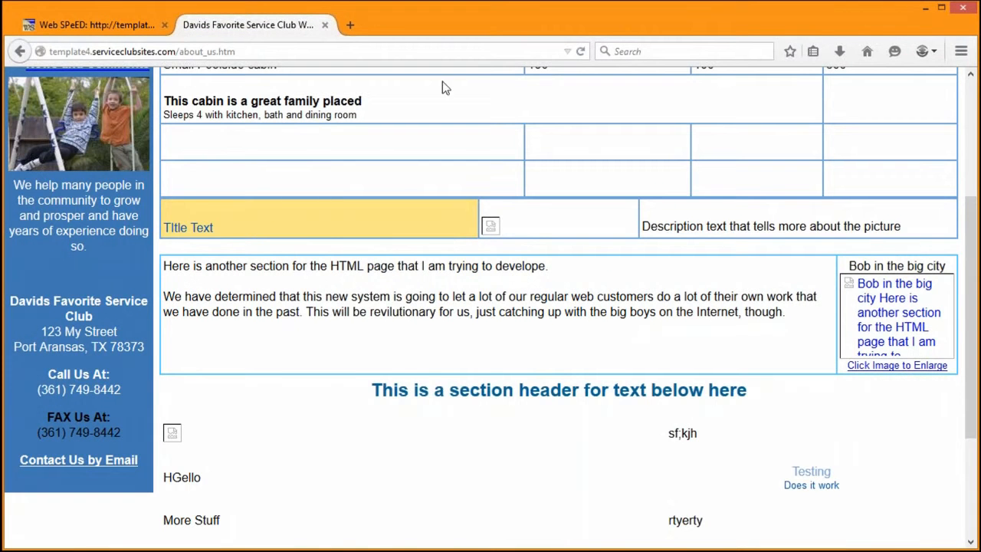
click(580, 52)
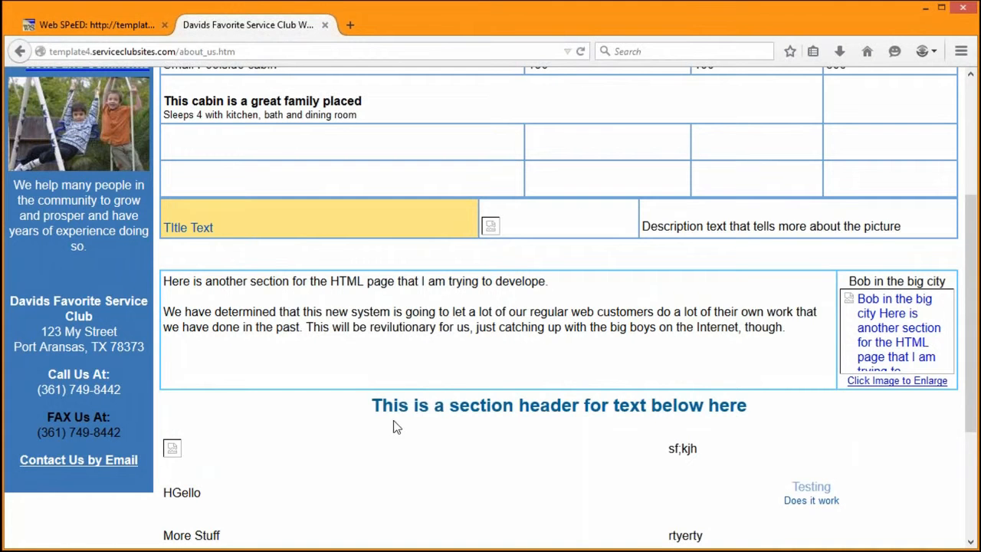
drag(372, 404, 747, 406)
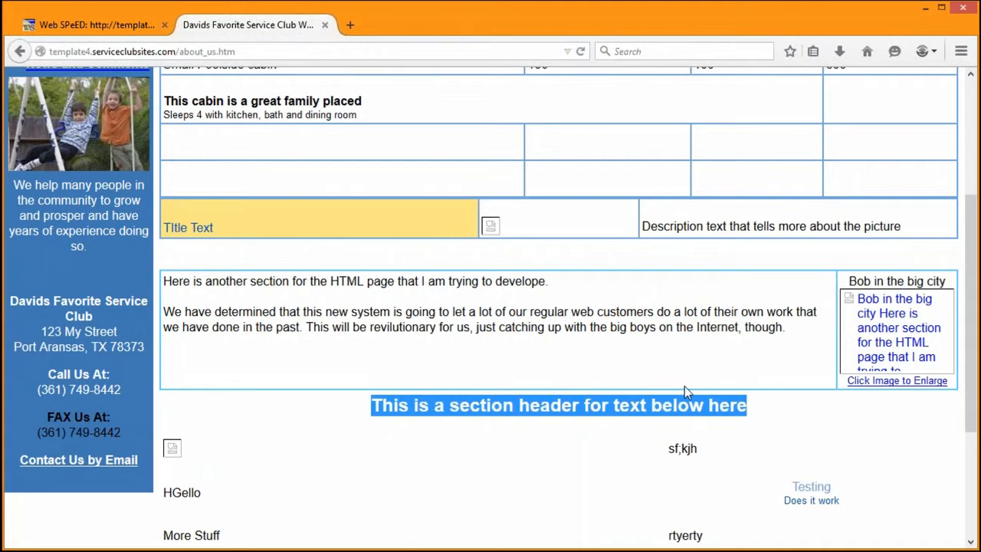
scroll(492, 385, down, 1)
click(409, 366)
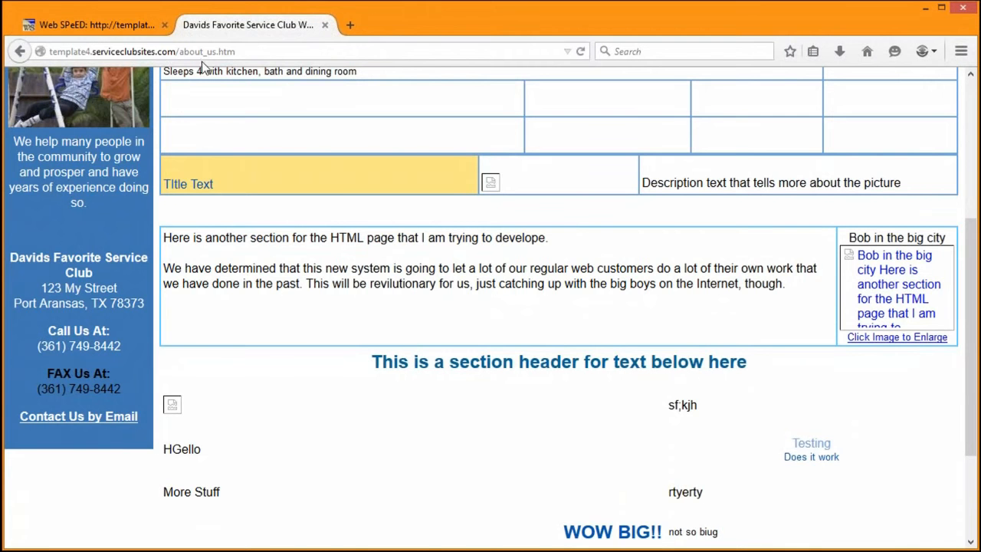
- In the page editor, insert and save a Forced Line Break section between the "Here is another section" text and the "This is a section header" heading
click(98, 25)
scroll(425, 476, down, 5)
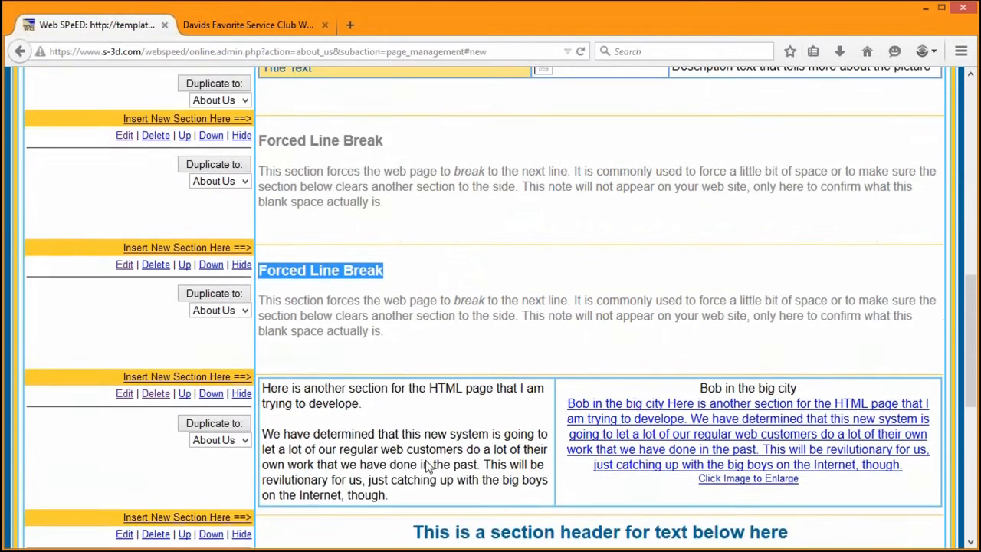
drag(660, 385, 406, 385)
click(400, 286)
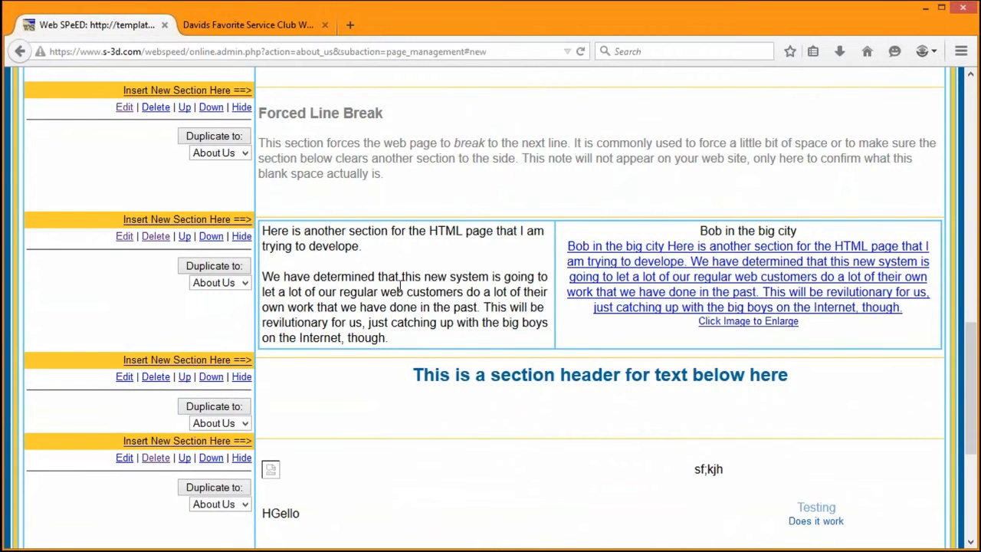
click(141, 367)
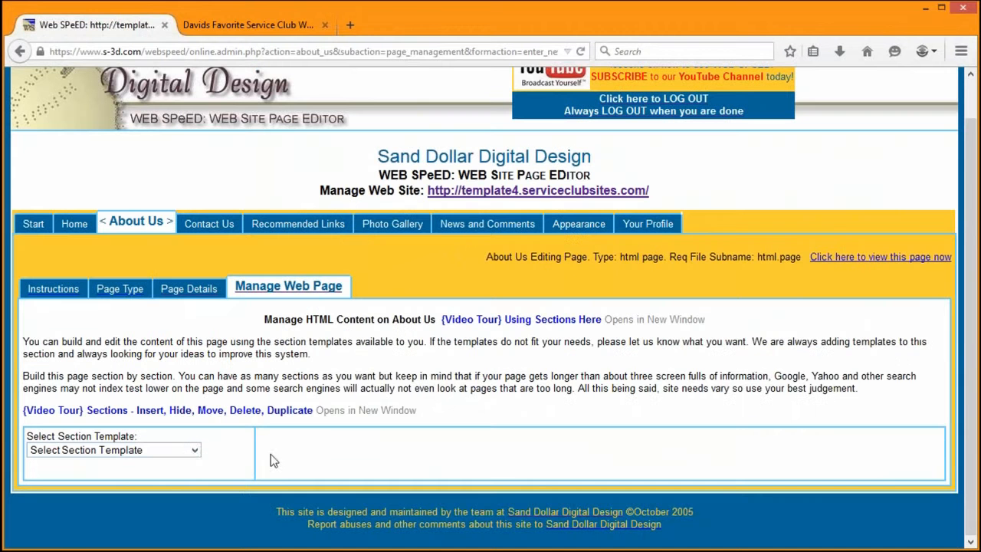
click(193, 451)
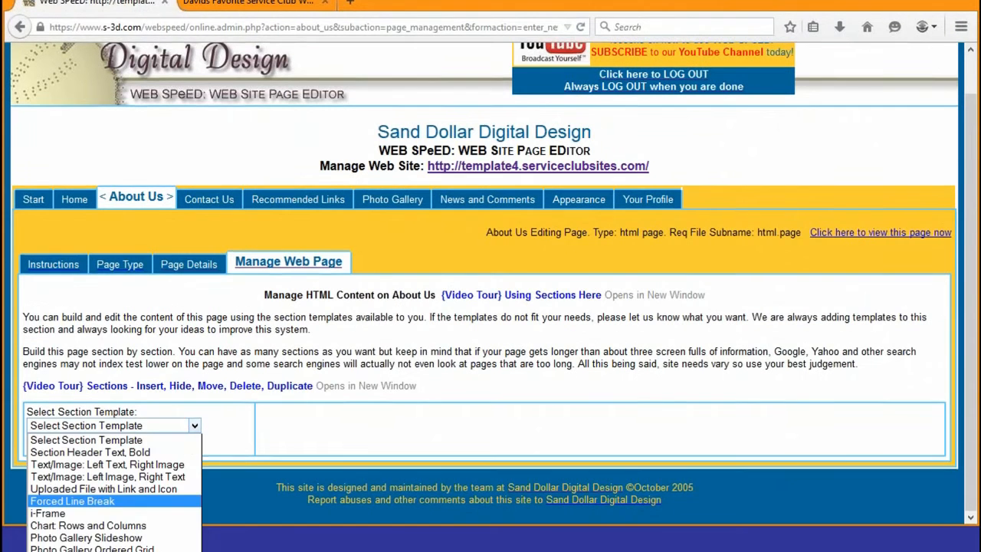
click(73, 502)
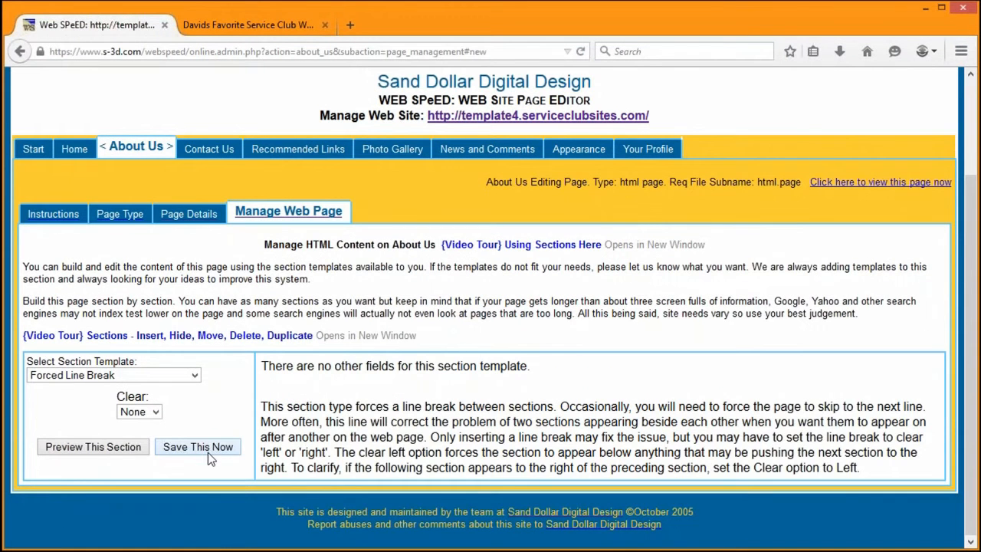
click(209, 452)
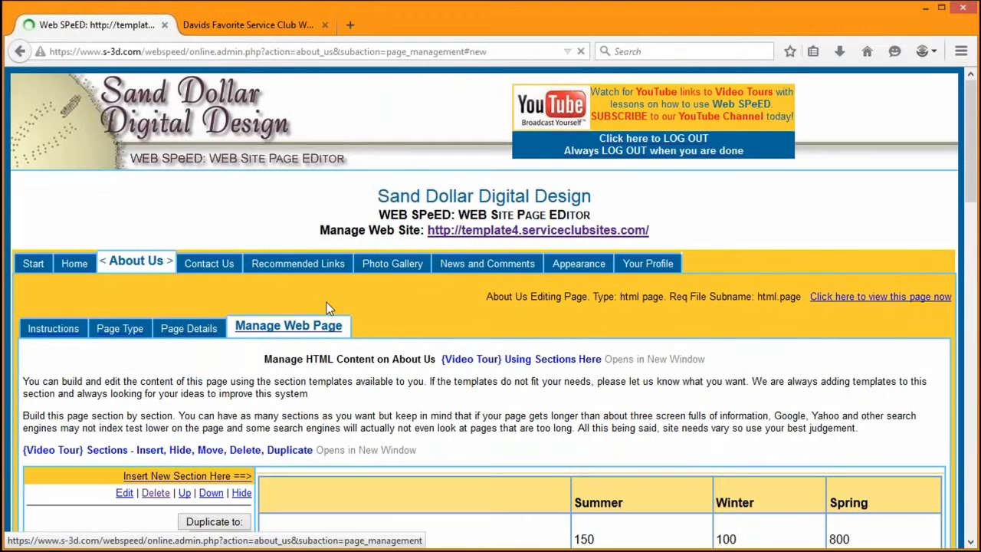
- Check the new Forced Line Break's place in the section list, and reload the live page to view the spacing above the section header
drag(969, 188, 970, 397)
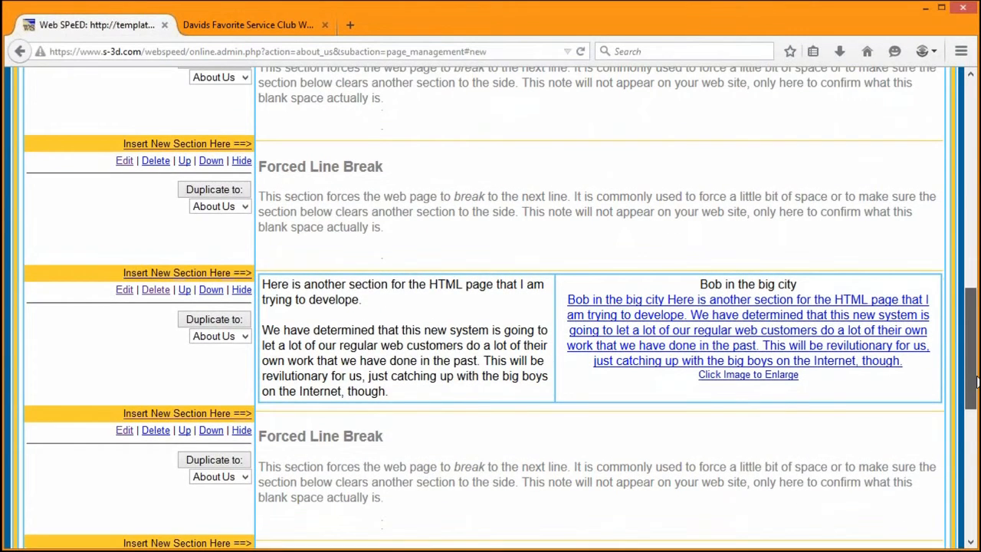
click(251, 25)
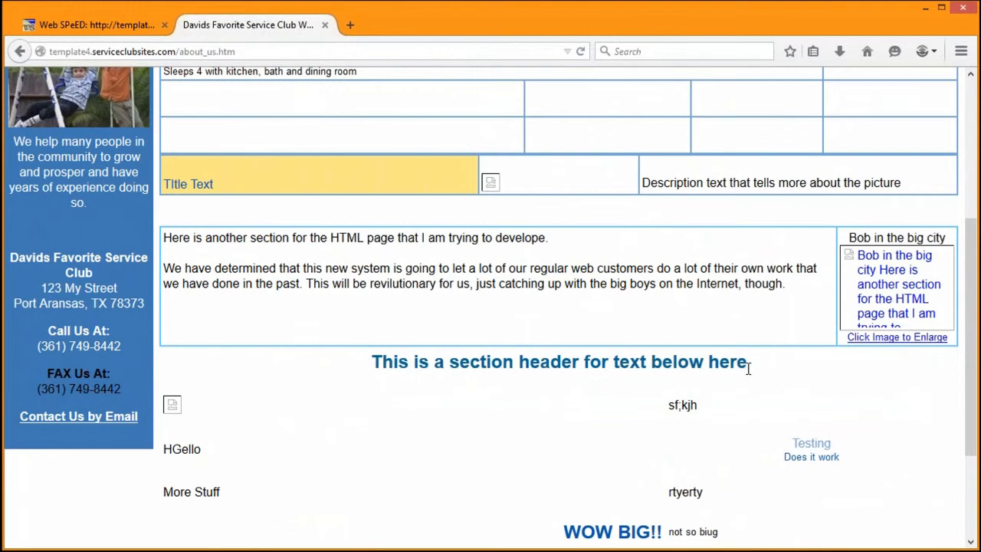
click(580, 53)
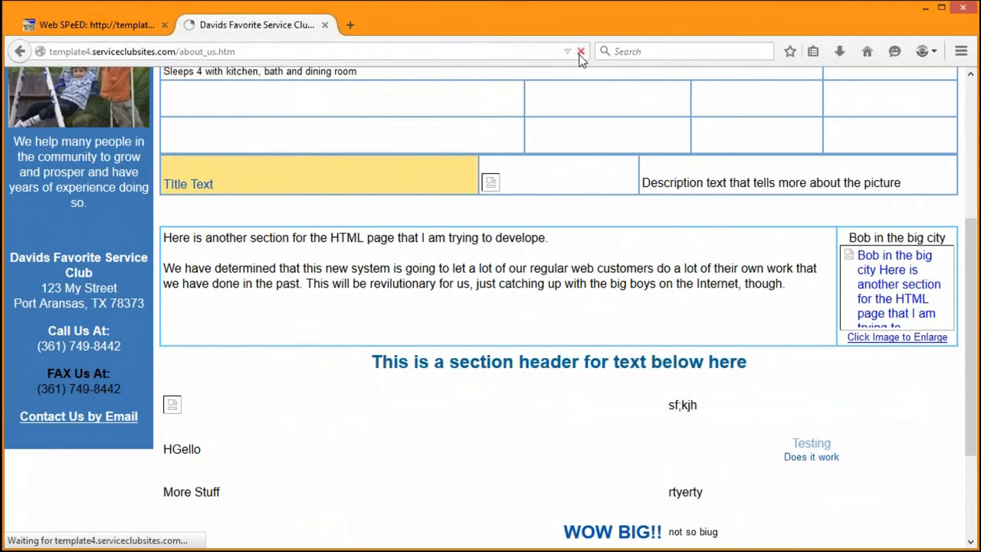